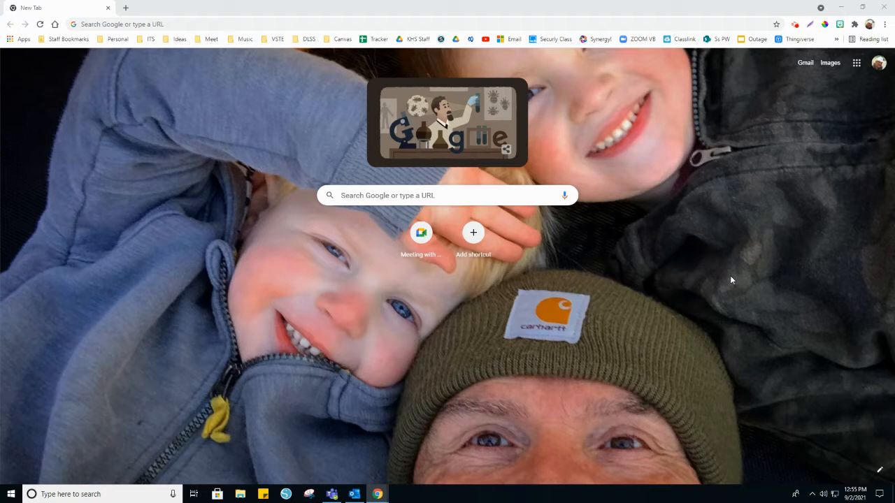
Open the Canvas dashboard at vbschools.instructure.com.
{"action": "left_click", "coordinate": [163, 26]}
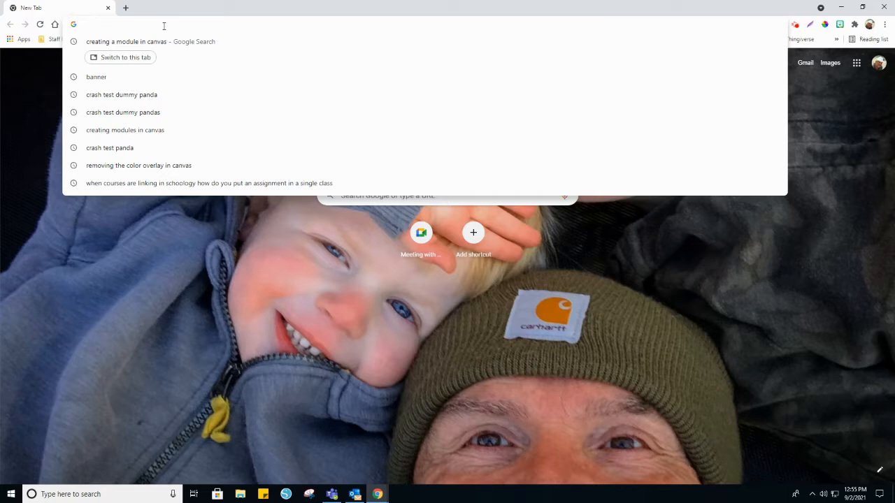
{"action": "type", "text": "vbschoo"}
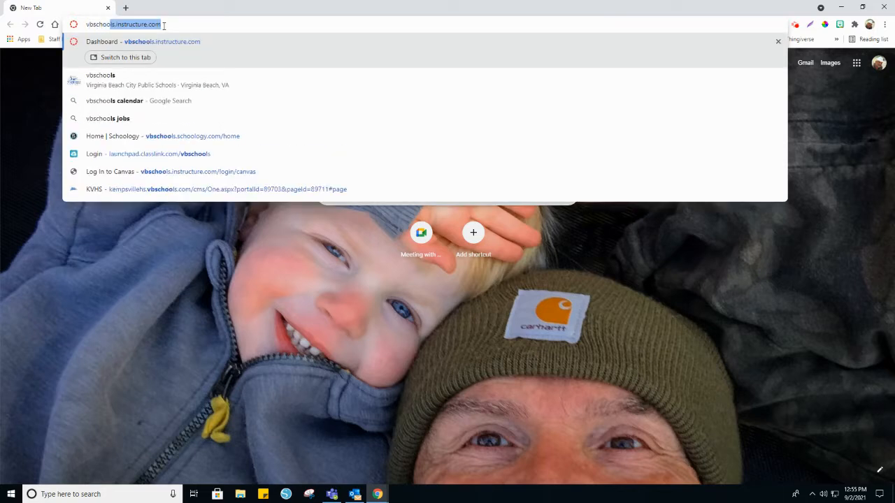
{"action": "key", "text": "Return"}
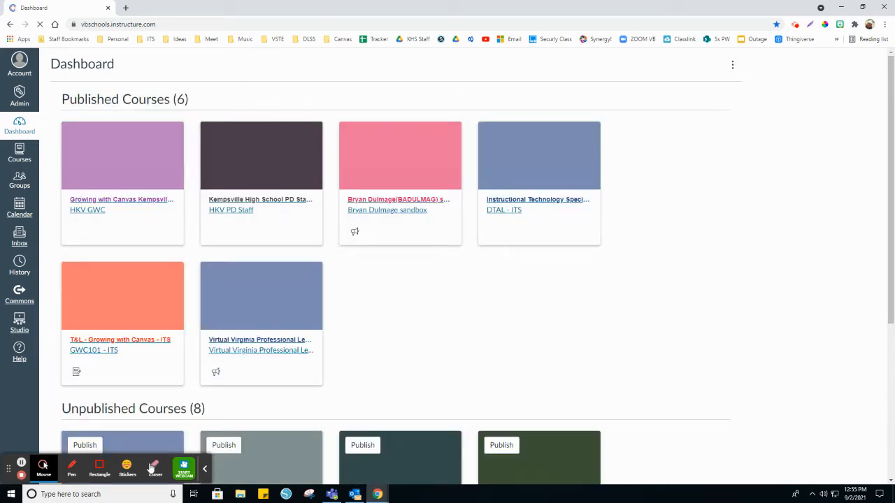
Open the unpublished Sandbox 101 Block 1-4 course and display its modules.
{"action": "left_click", "coordinate": [204, 468]}
{"action": "scroll", "coordinate": [516, 423], "scroll_direction": "down", "scroll_amount": 2}
{"action": "scroll", "coordinate": [514, 420], "scroll_direction": "down", "scroll_amount": 2}
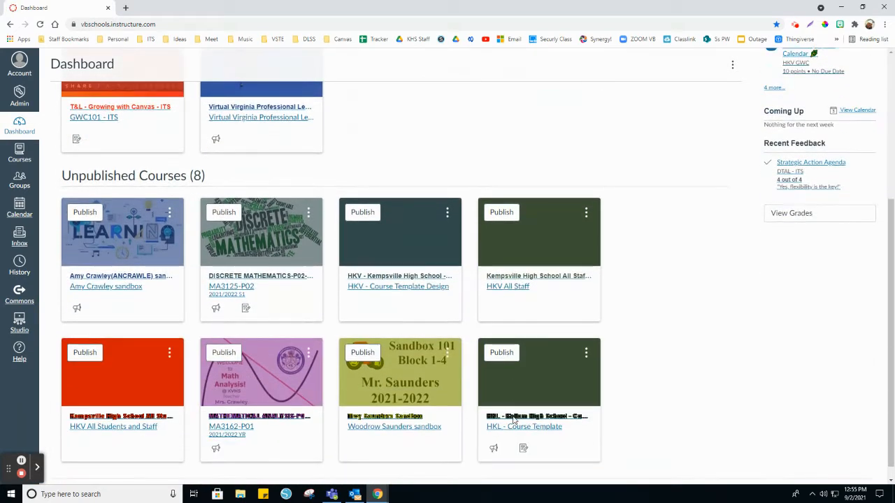
{"action": "left_click", "coordinate": [400, 381]}
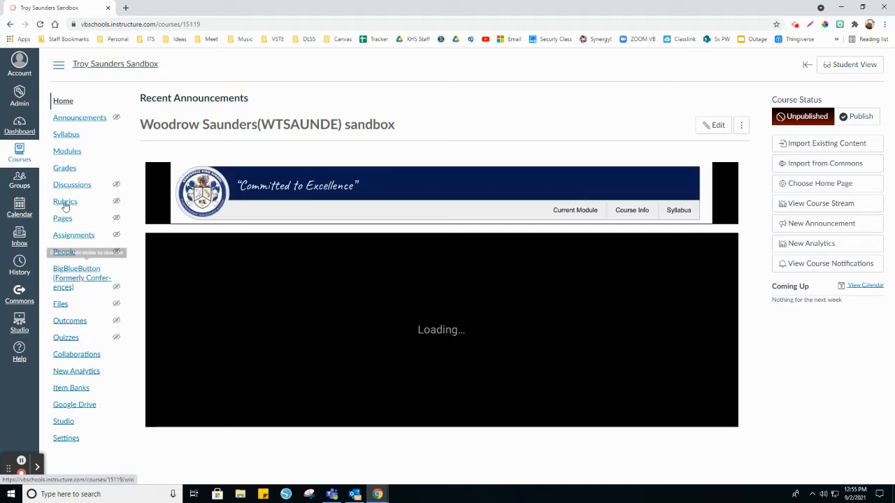
{"action": "left_click", "coordinate": [65, 152]}
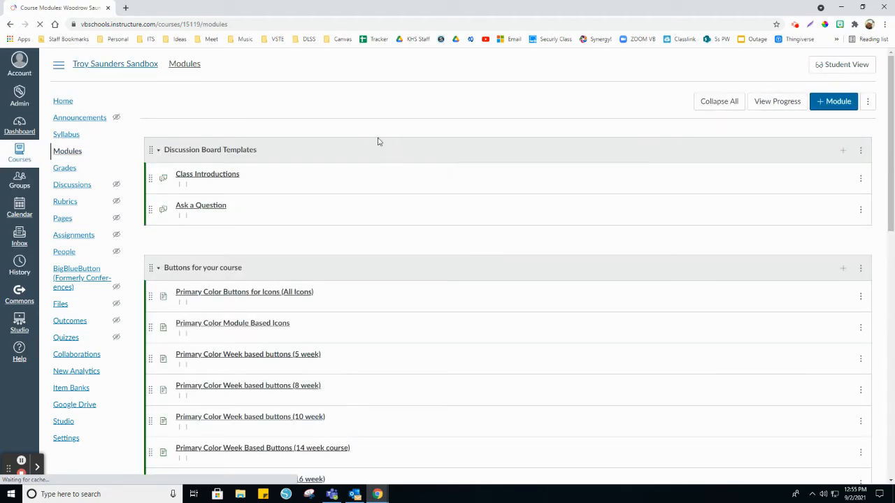
Start a new module in the sandbox course and name it "Unit 1: Cell Division".
{"action": "left_click", "coordinate": [827, 103]}
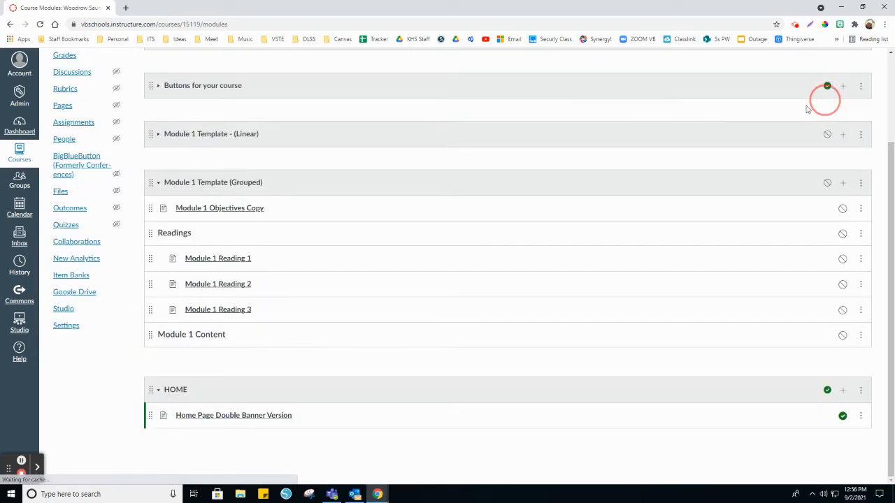
{"action": "scroll", "coordinate": [885, 168], "scroll_direction": "up", "scroll_amount": 3}
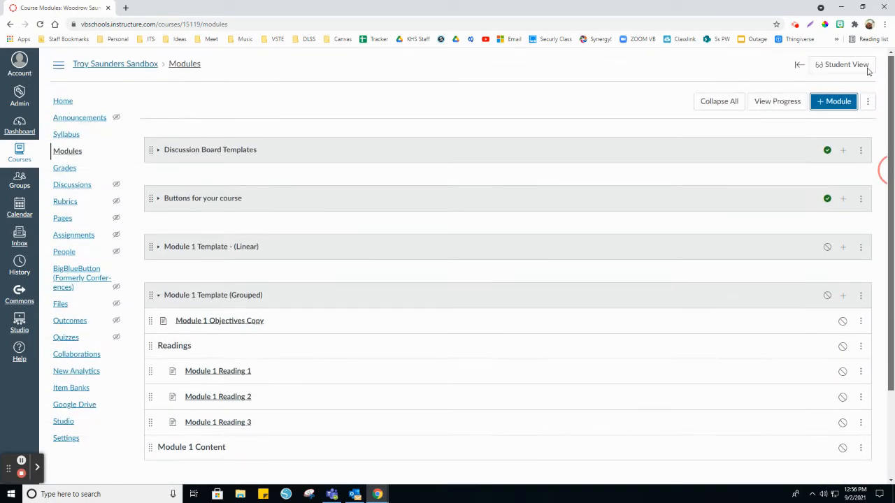
{"action": "left_click", "coordinate": [837, 105]}
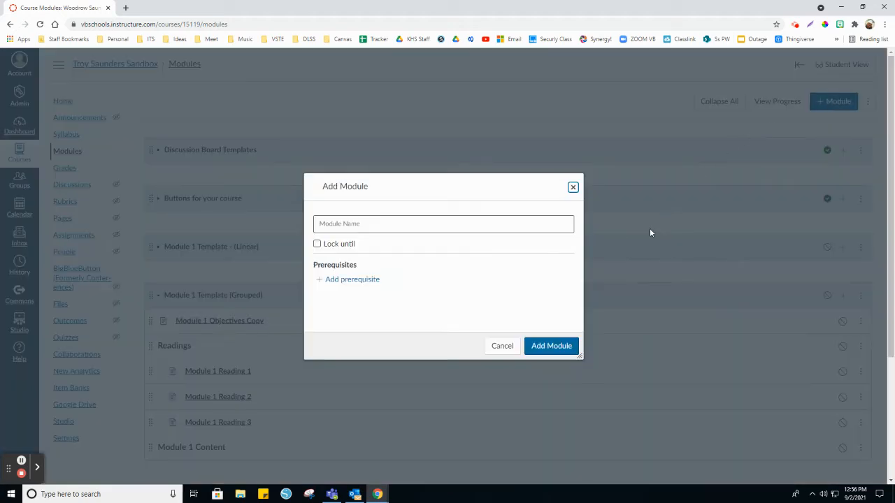
{"action": "left_click", "coordinate": [384, 223]}
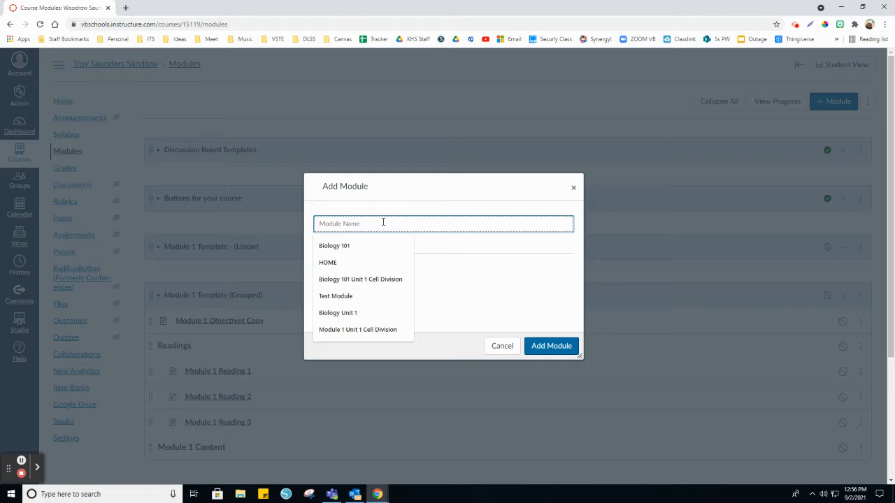
{"action": "type", "text": "Un"}
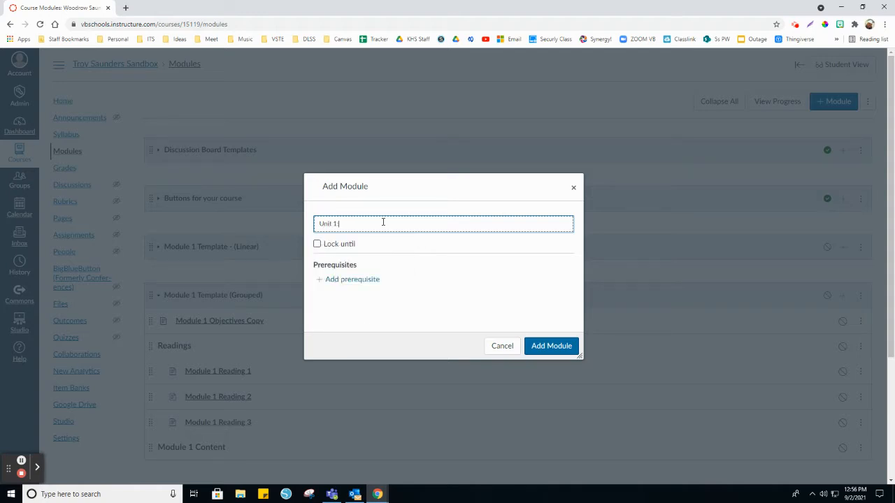
{"action": "type", "text": "it 1: Coll Division"}
{"action": "left_click", "coordinate": [318, 245]}
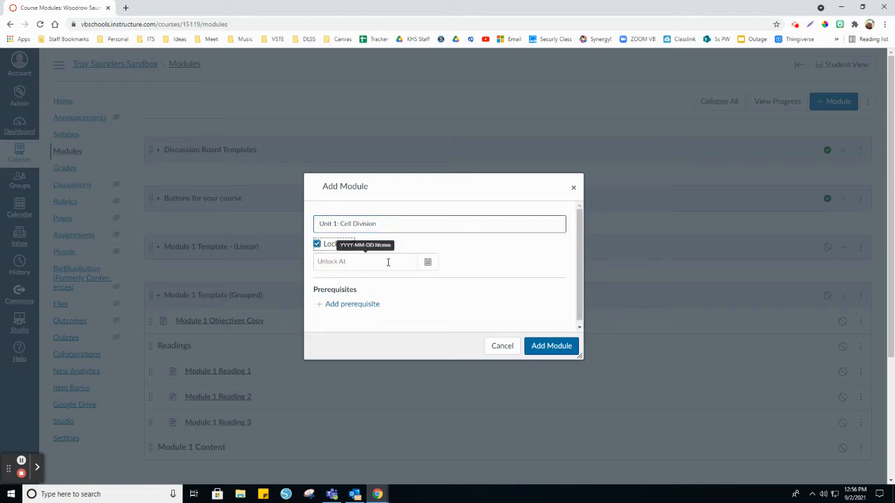
{"action": "left_click", "coordinate": [318, 245]}
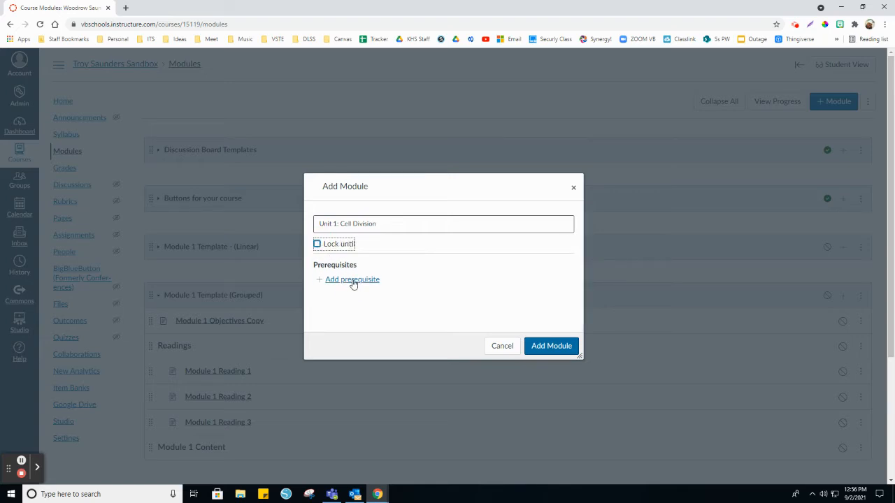
{"action": "left_click", "coordinate": [353, 281]}
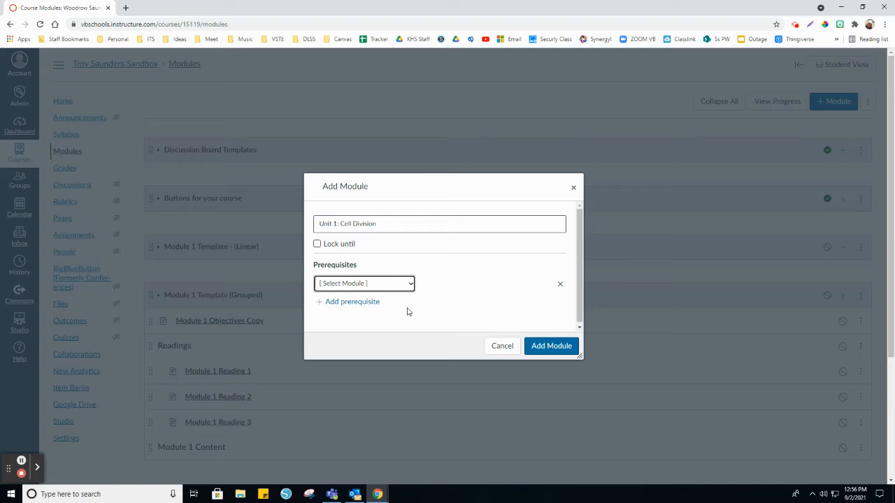
{"action": "left_click", "coordinate": [411, 284]}
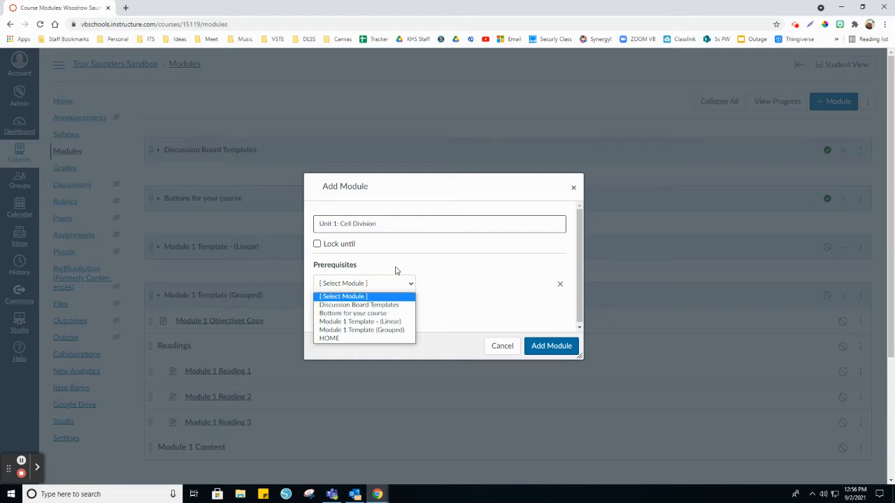
{"action": "left_click", "coordinate": [497, 287]}
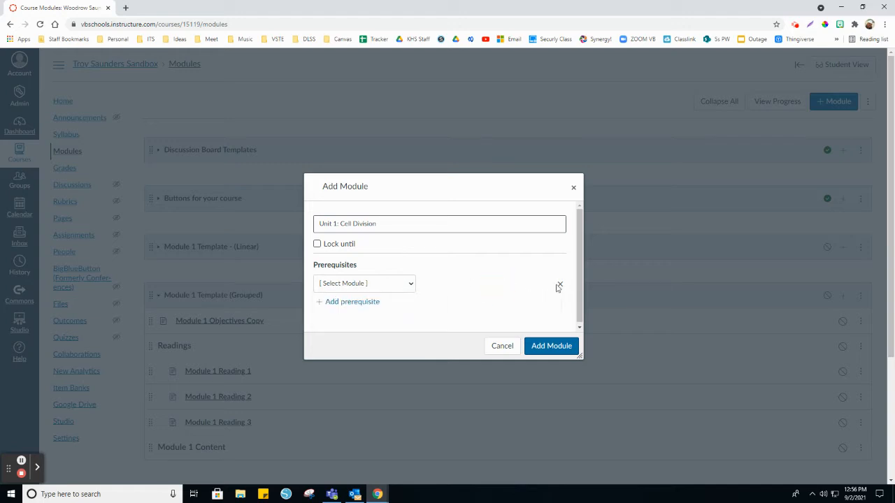
{"action": "left_click", "coordinate": [560, 286]}
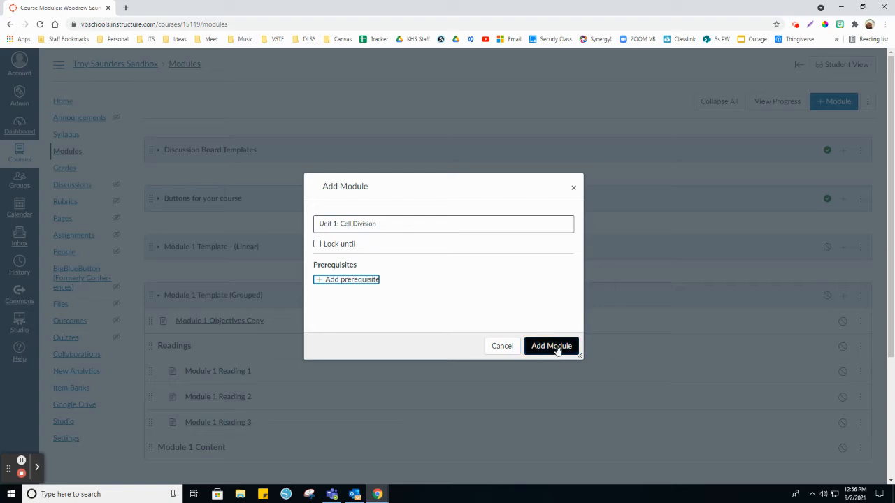
Extend the module name to "Unit 1: Cell Division Sept 1 - Sept 14" and add the module to the course.
{"action": "left_click", "coordinate": [402, 224]}
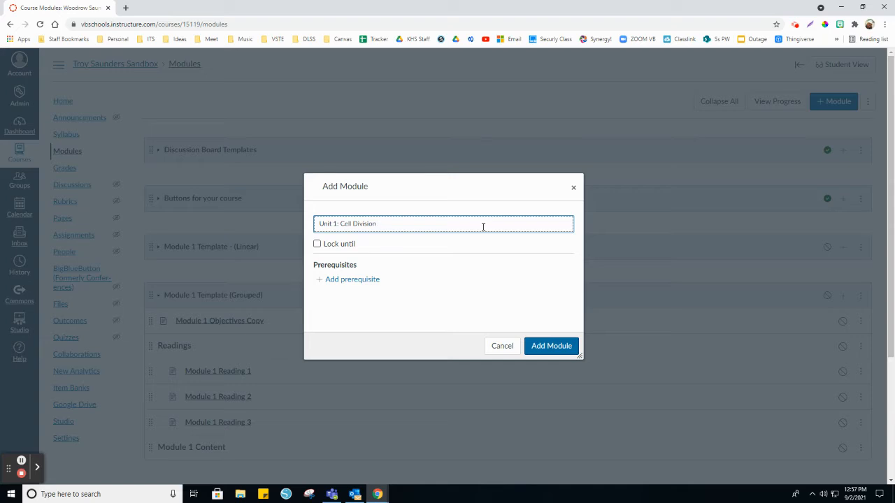
{"action": "type", "text": "Unit 1: Cell Division Sept 1 - Spe"}
{"action": "key", "text": "BackSpace"}
{"action": "key", "text": "BackSpace"}
{"action": "type", "text": "ep"}
{"action": "key", "text": "BackSpace"}
{"action": "key", "text": "BackSpace"}
{"action": "type", "text": "pt 14"}
{"action": "left_click", "coordinate": [561, 349]}
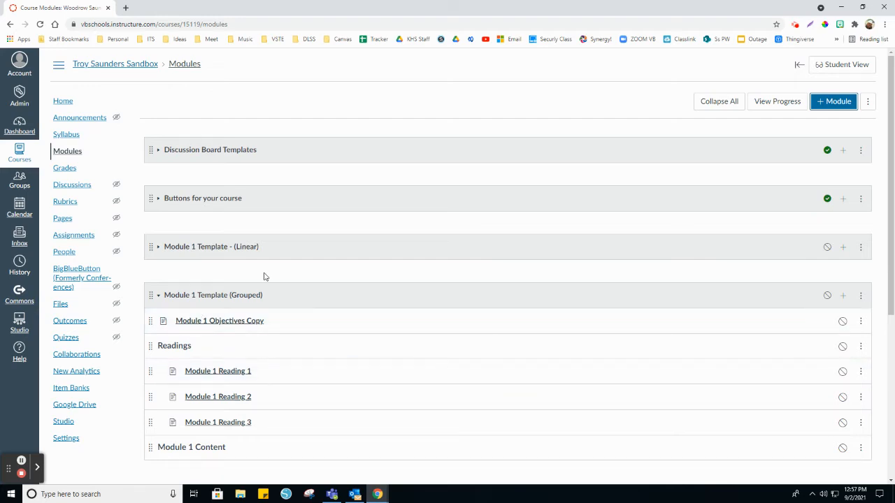
Move the Unit 1: Cell Division module to the top of the module list.
{"action": "scroll", "coordinate": [265, 280], "scroll_direction": "down", "scroll_amount": 2}
{"action": "scroll", "coordinate": [264, 279], "scroll_direction": "down", "scroll_amount": 2}
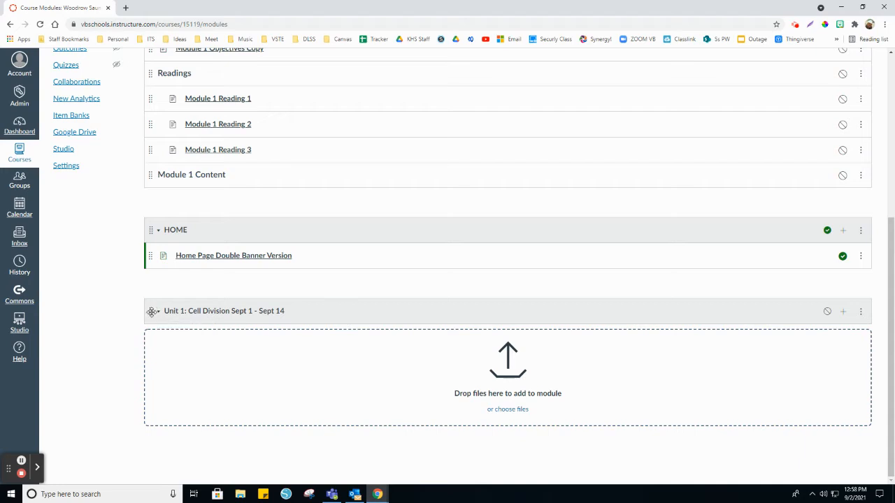
{"action": "mouse_move", "coordinate": [152, 312]}
{"action": "left_mouse_down"}
{"action": "mouse_move", "coordinate": [156, 266]}
{"action": "mouse_move", "coordinate": [158, 316]}
{"action": "left_mouse_up"}
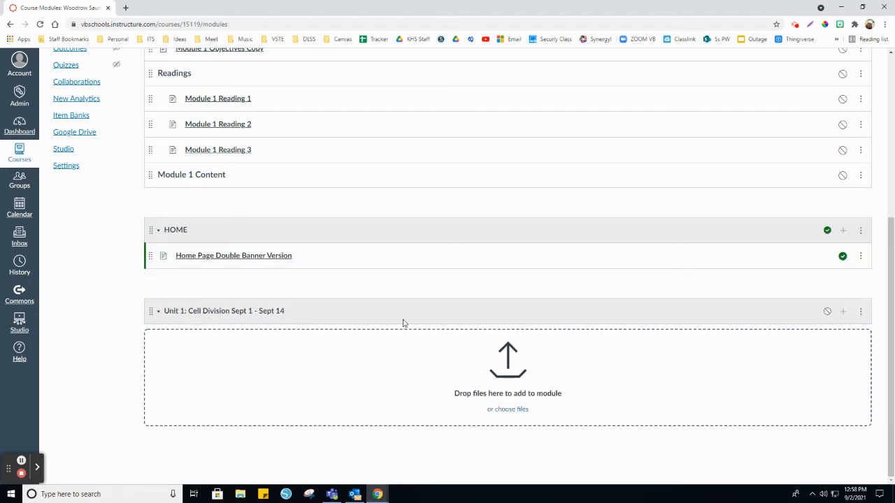
{"action": "left_click", "coordinate": [861, 312]}
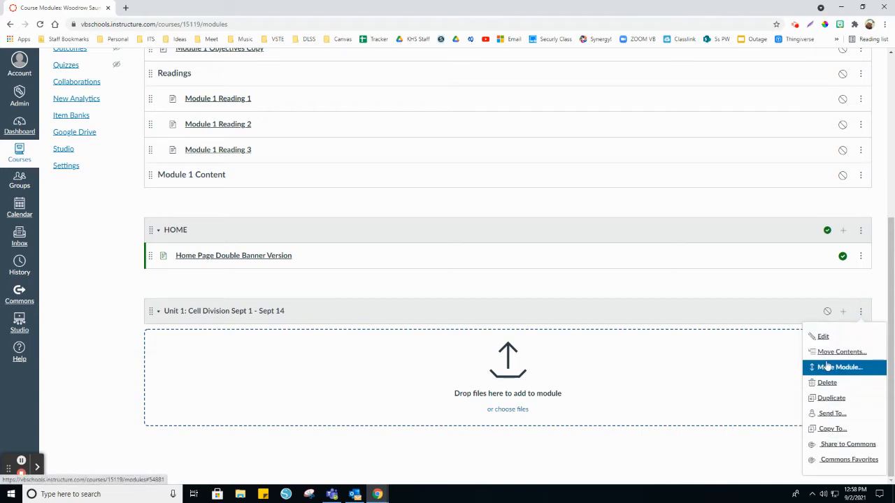
{"action": "left_click", "coordinate": [829, 374]}
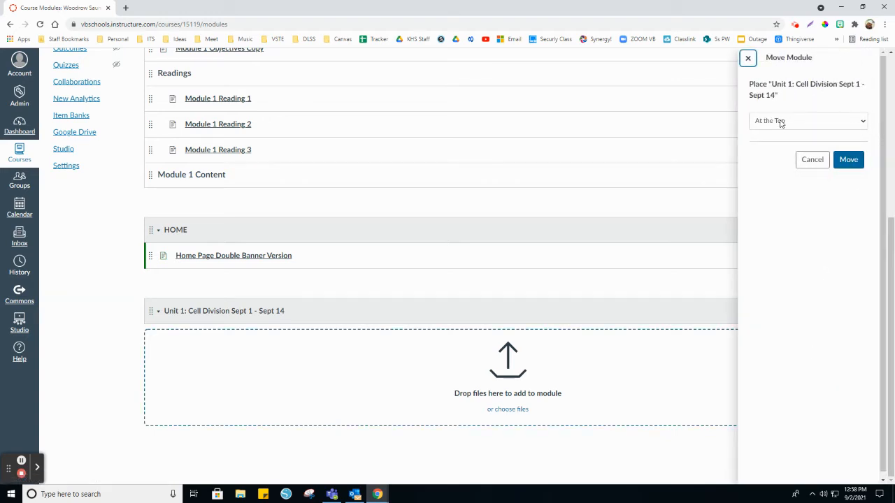
{"action": "left_click", "coordinate": [852, 162]}
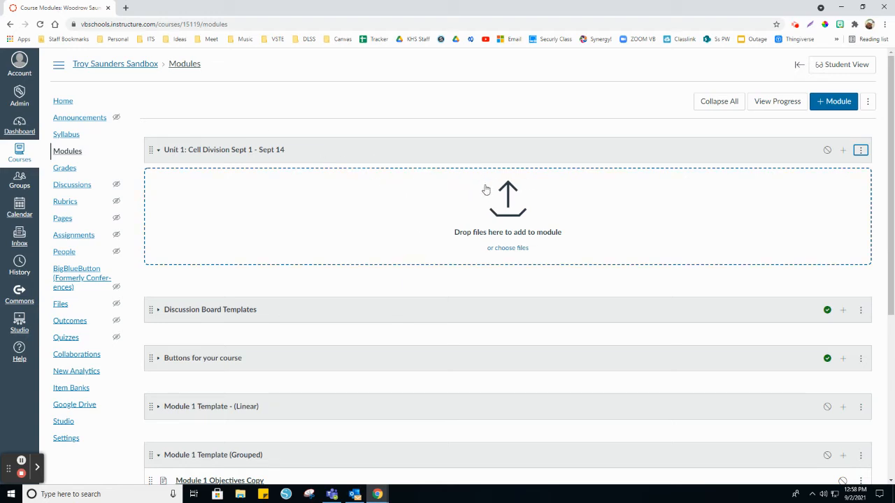
{"action": "left_click", "coordinate": [862, 151]}
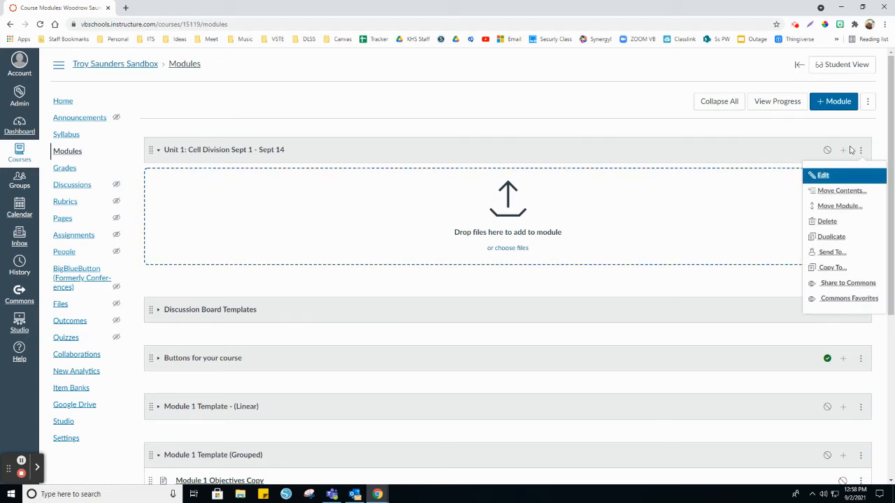
{"action": "left_click", "coordinate": [562, 201]}
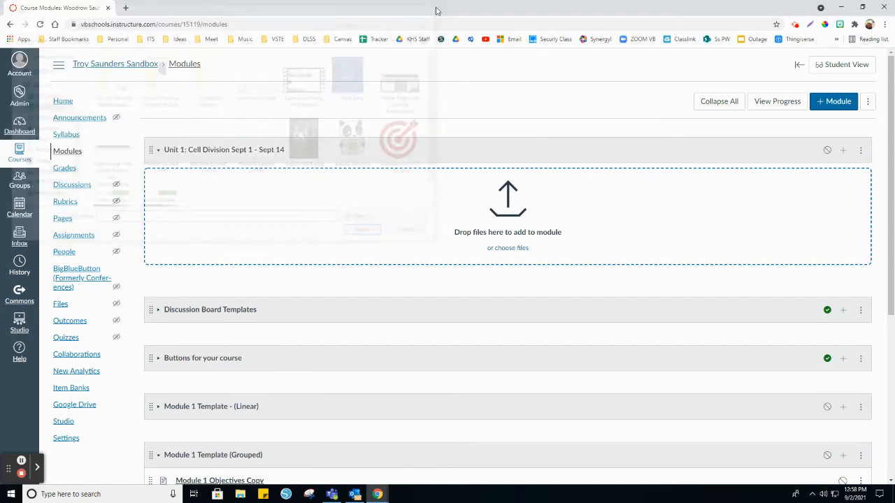
{"action": "left_click", "coordinate": [435, 7]}
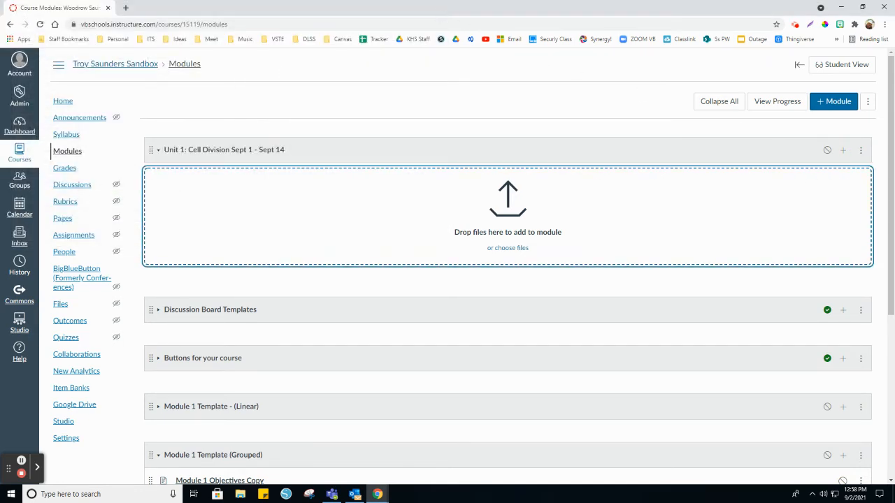
Add a new assignment named "Cell Division Week 1", indented 1 level, to the Unit 1: Cell Division module.
{"action": "left_click", "coordinate": [843, 150]}
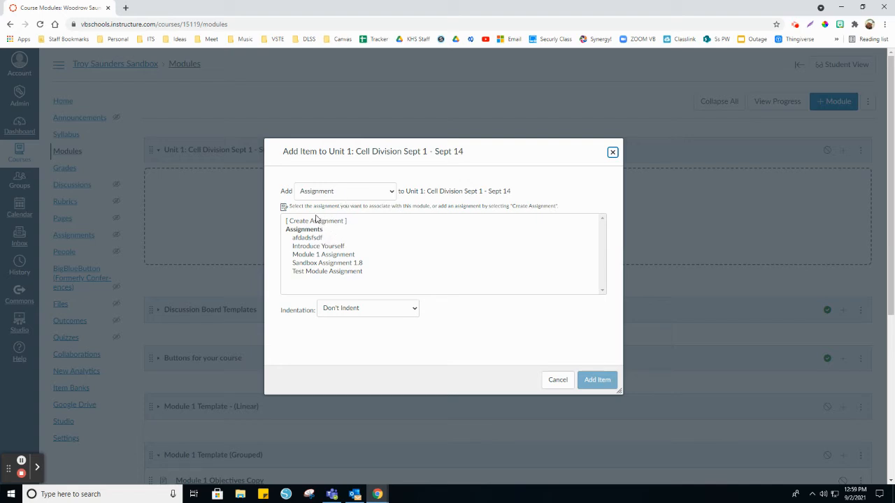
{"action": "left_click", "coordinate": [320, 223]}
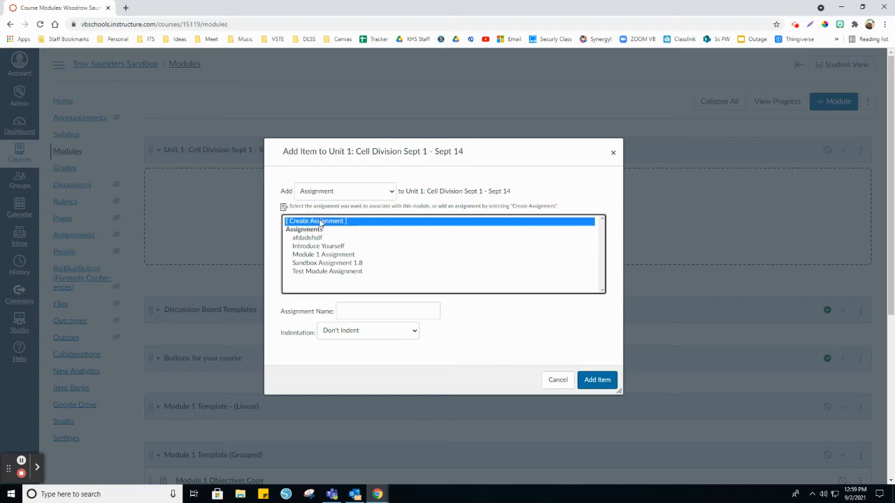
{"action": "left_click", "coordinate": [365, 308]}
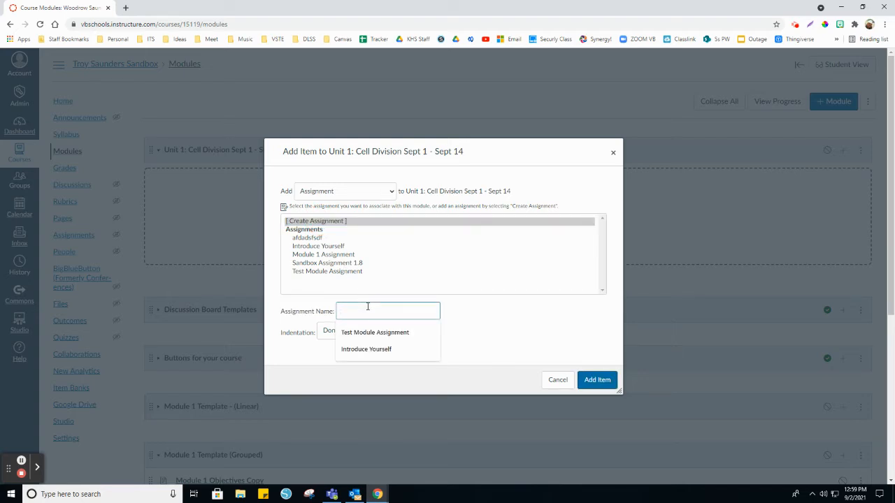
{"action": "type", "text": "Cell Division Week 1"}
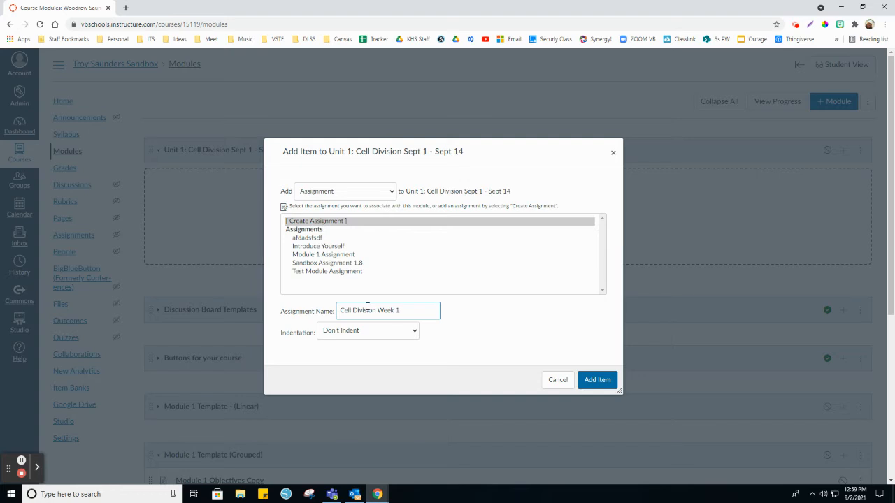
{"action": "left_click", "coordinate": [414, 333]}
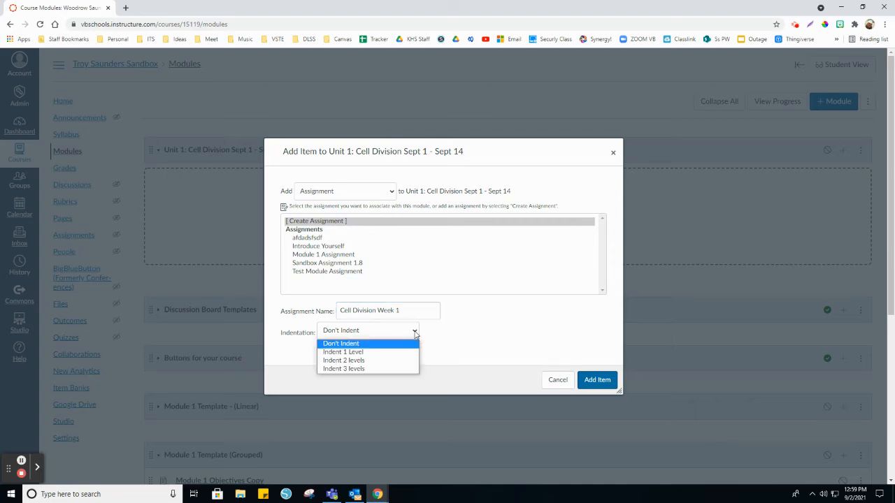
{"action": "left_click", "coordinate": [355, 352]}
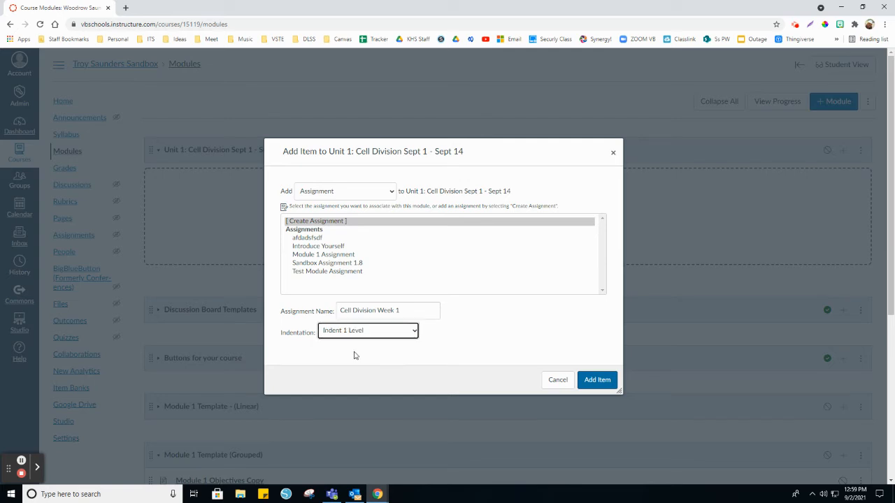
{"action": "left_click", "coordinate": [596, 381]}
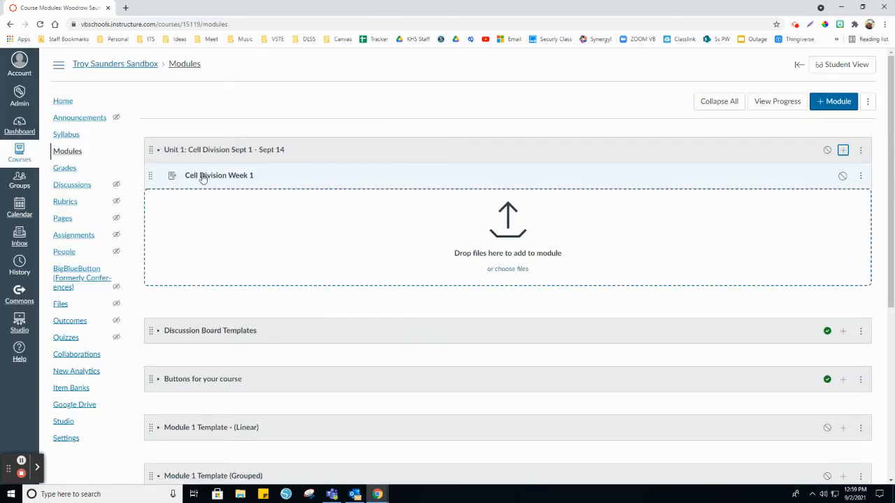
Review the title and indent settings of the Cell Division Week 1 item without changing them.
{"action": "left_click", "coordinate": [860, 176]}
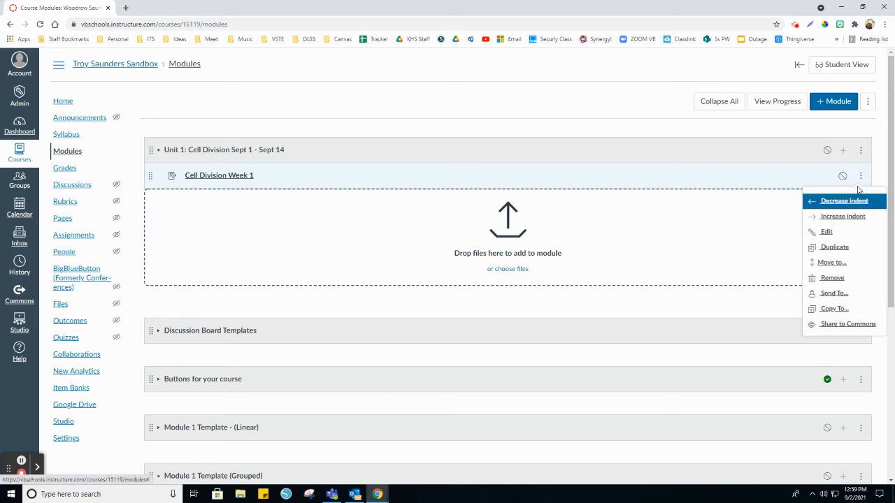
{"action": "left_click", "coordinate": [827, 233]}
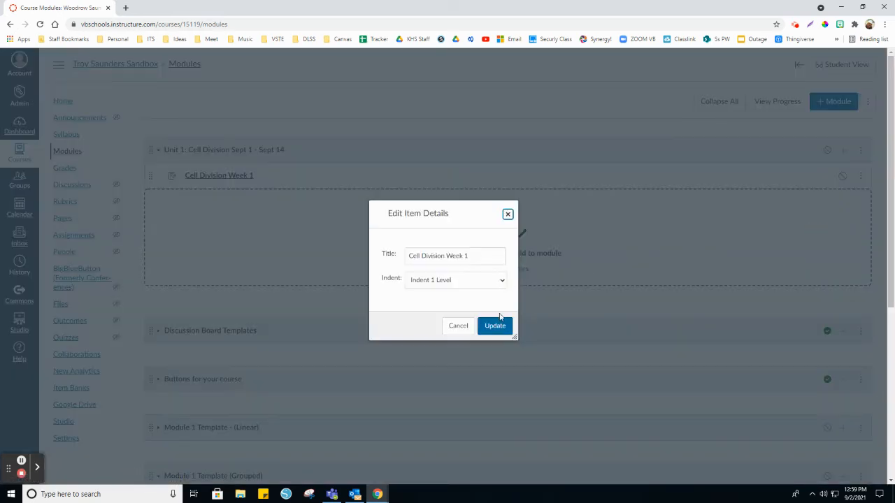
{"action": "left_click", "coordinate": [458, 325]}
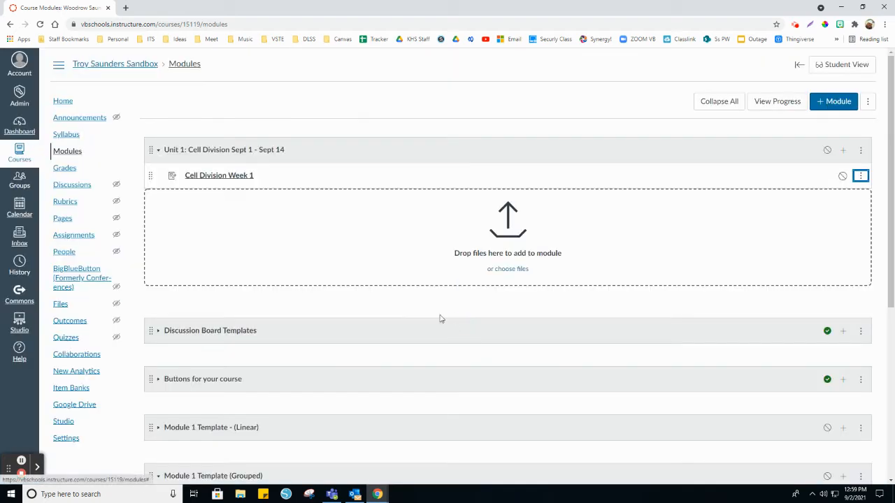
Open the Cell Division Week 1 assignment for editing, look over its options and return to the module list.
{"action": "left_click", "coordinate": [230, 176]}
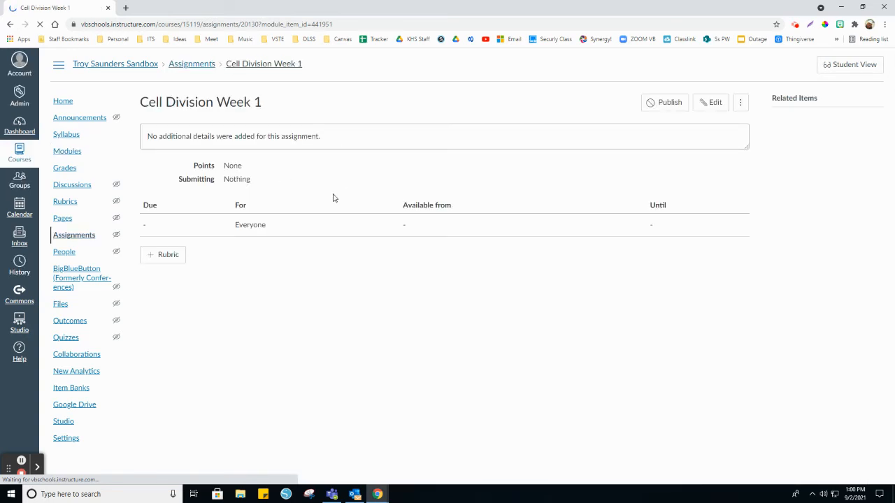
{"action": "left_click", "coordinate": [713, 103]}
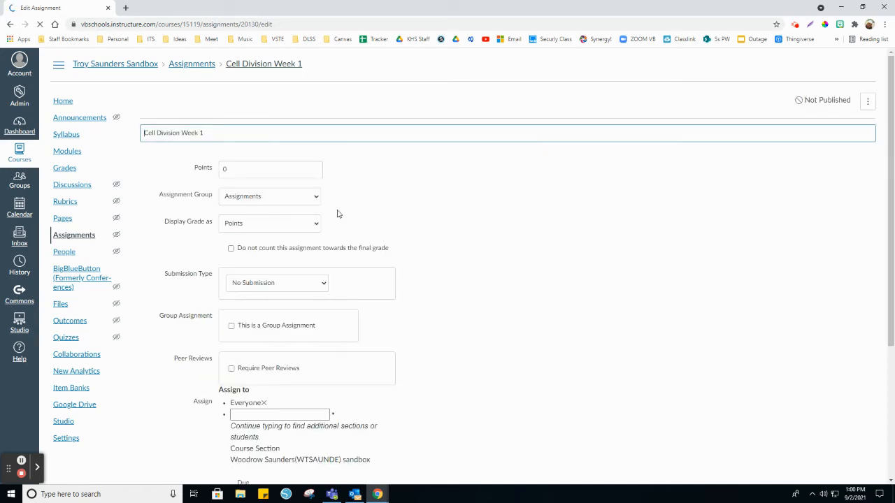
{"action": "scroll", "coordinate": [371, 214], "scroll_direction": "down", "scroll_amount": 1}
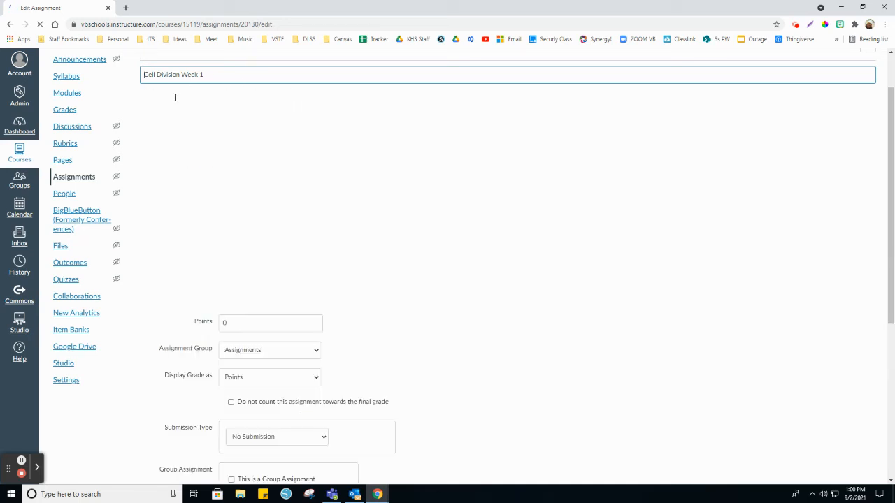
{"action": "scroll", "coordinate": [254, 250], "scroll_direction": "up", "scroll_amount": 1}
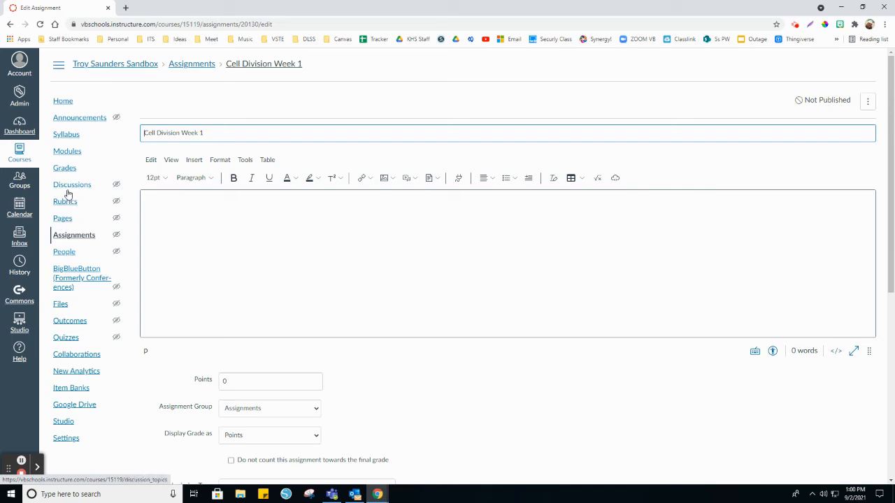
{"action": "left_click", "coordinate": [70, 154]}
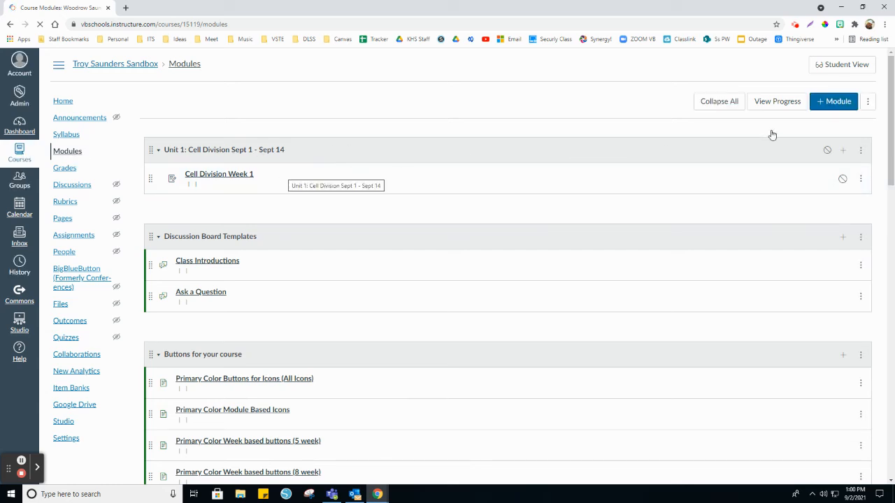
Add the existing Grading Policy page, indented 1 level, to the Unit 1: Cell Division module.
{"action": "left_click", "coordinate": [843, 152]}
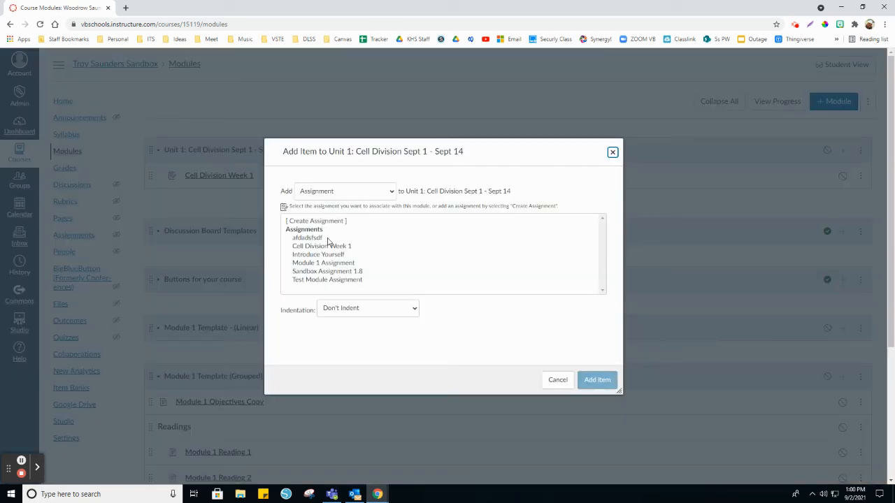
{"action": "left_click", "coordinate": [394, 192]}
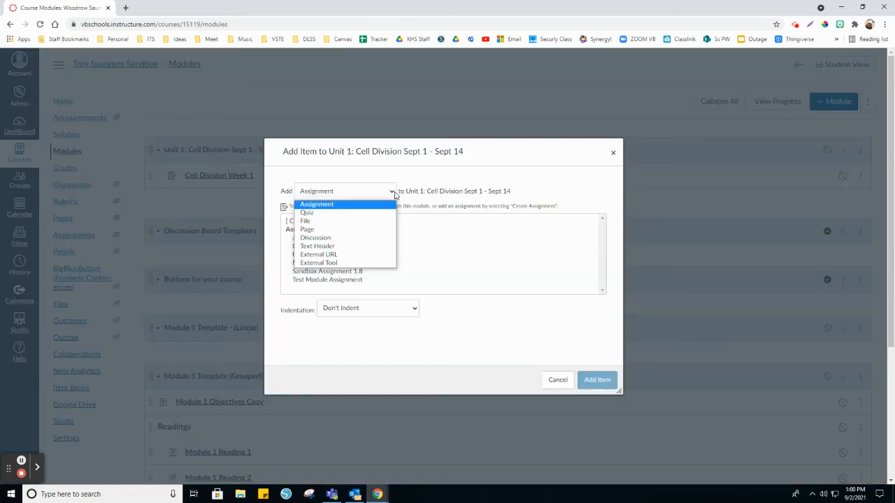
{"action": "left_click", "coordinate": [312, 232]}
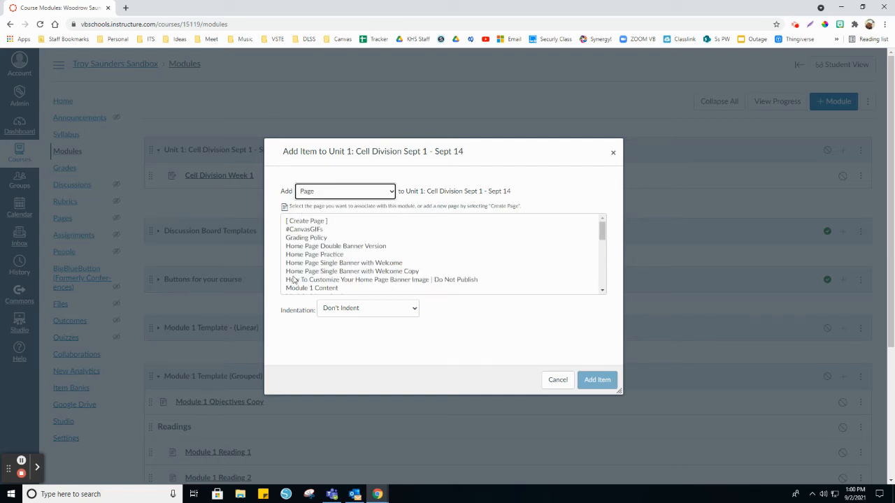
{"action": "left_click", "coordinate": [310, 239]}
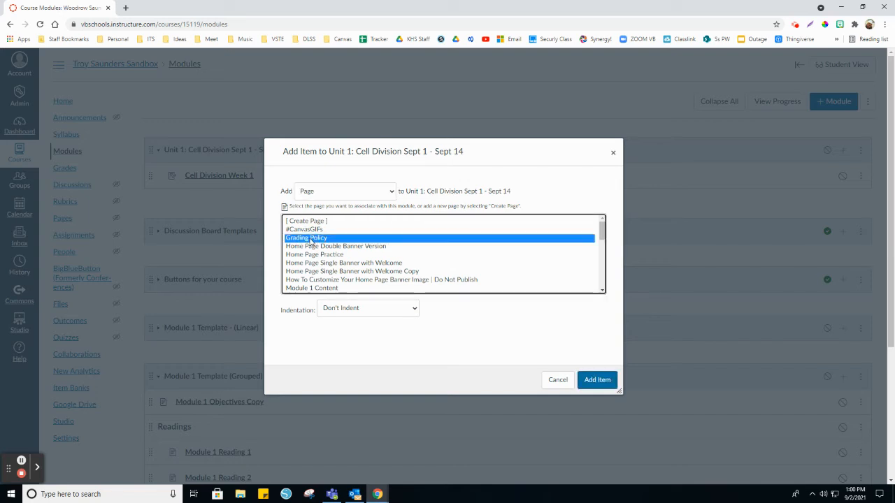
{"action": "left_click", "coordinate": [413, 309]}
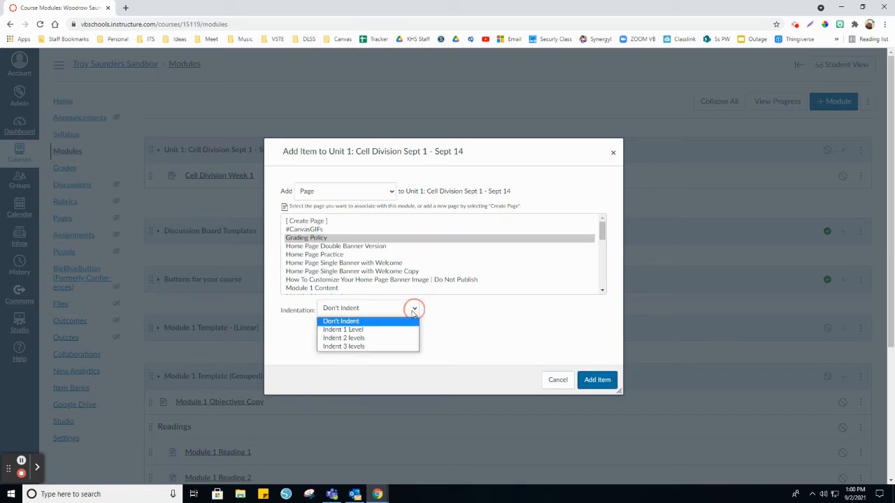
{"action": "left_click", "coordinate": [358, 330]}
{"action": "left_click", "coordinate": [595, 381]}
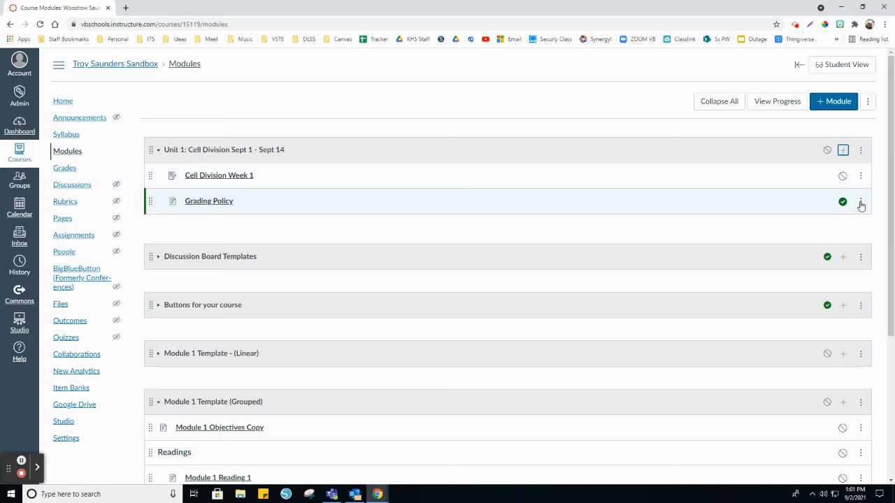
Rename the Grading Policy page to "Grading Policy Week 2", save it and return to the module list.
{"action": "left_click", "coordinate": [210, 203]}
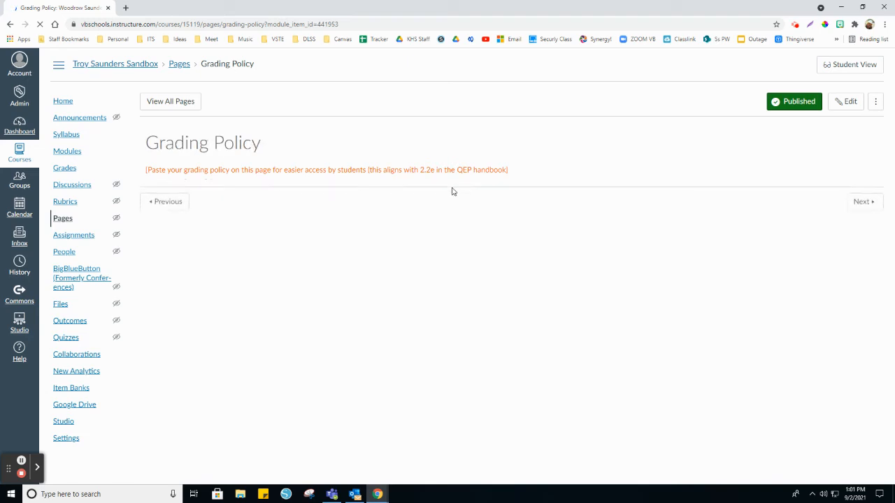
{"action": "left_click", "coordinate": [764, 104]}
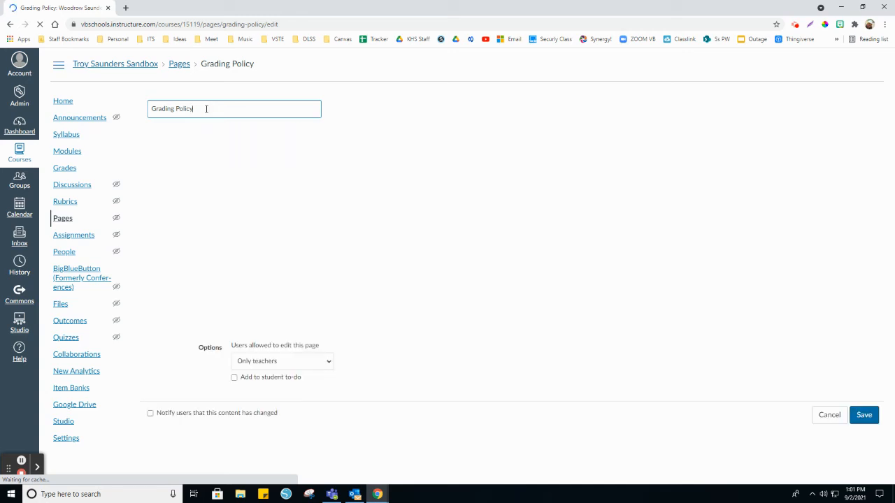
{"action": "type", "text": "Week 2"}
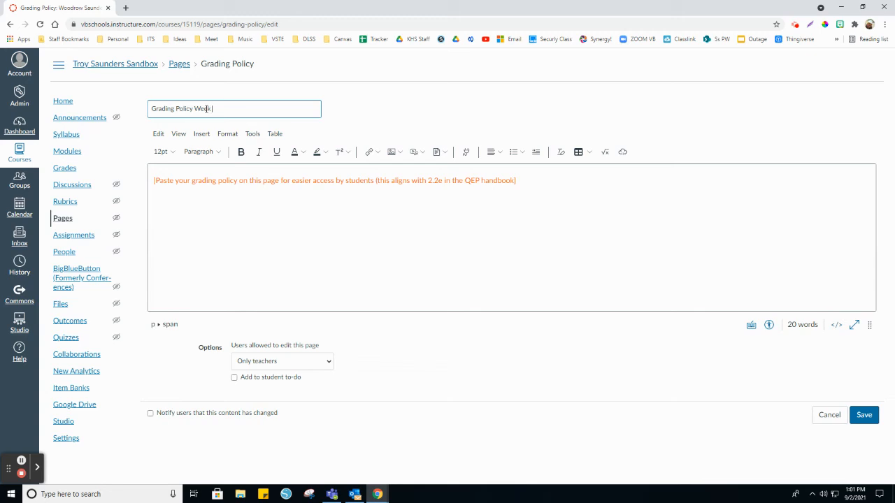
{"action": "left_click", "coordinate": [861, 416]}
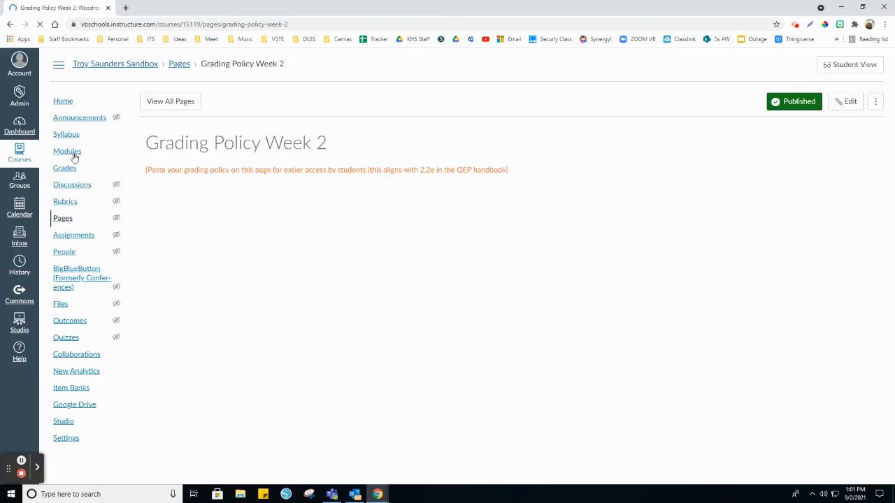
{"action": "left_click", "coordinate": [70, 154]}
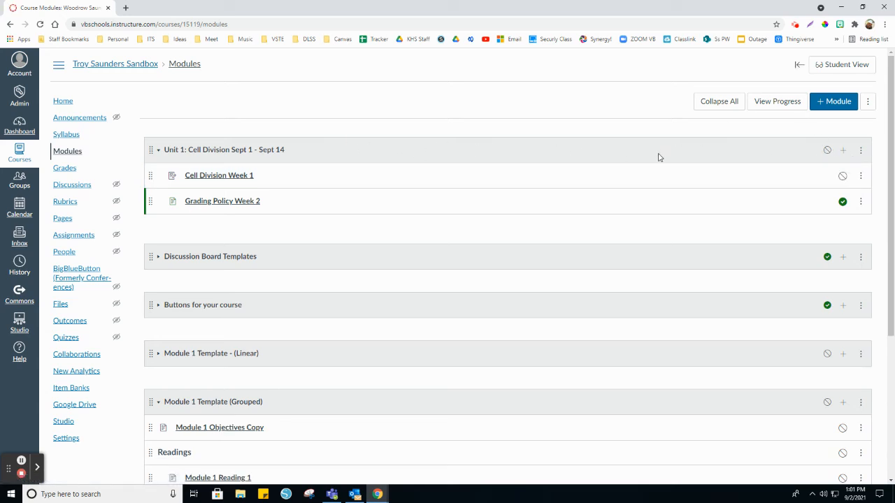
Start a new text header item for the Unit 1: Cell Division module and name it "Cell Division Week 1".
{"action": "left_click", "coordinate": [842, 152]}
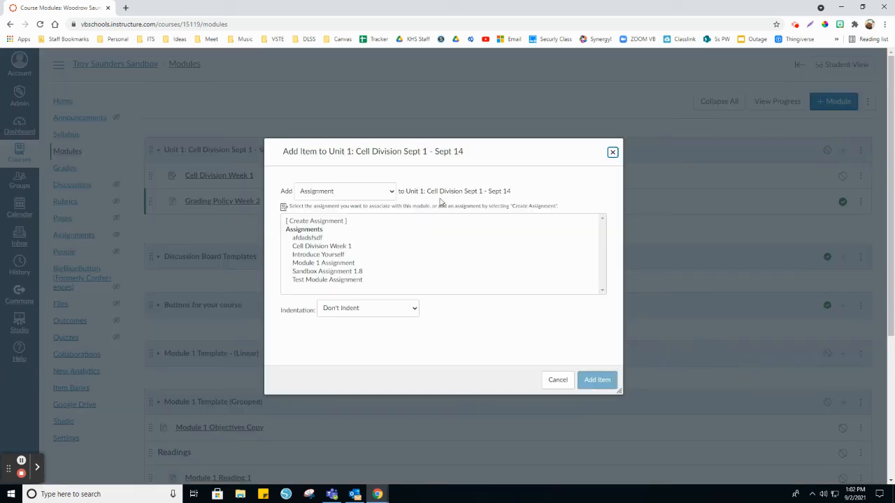
{"action": "left_click", "coordinate": [393, 195]}
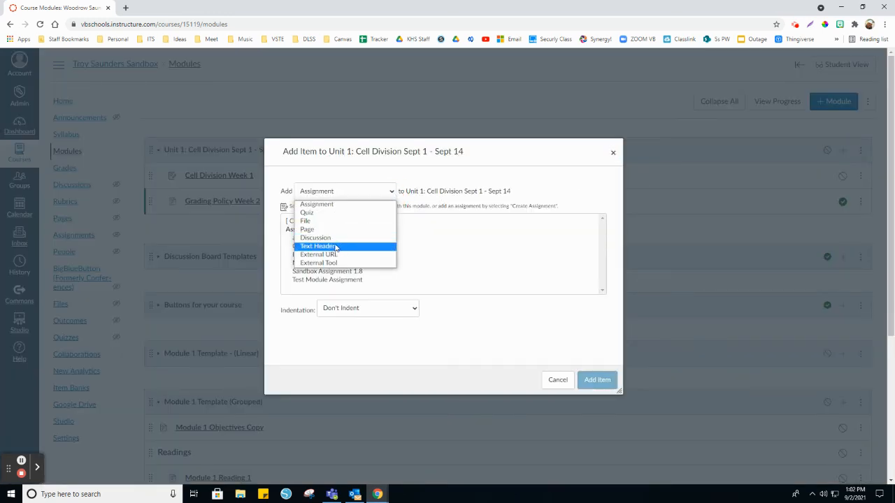
{"action": "left_click", "coordinate": [328, 249]}
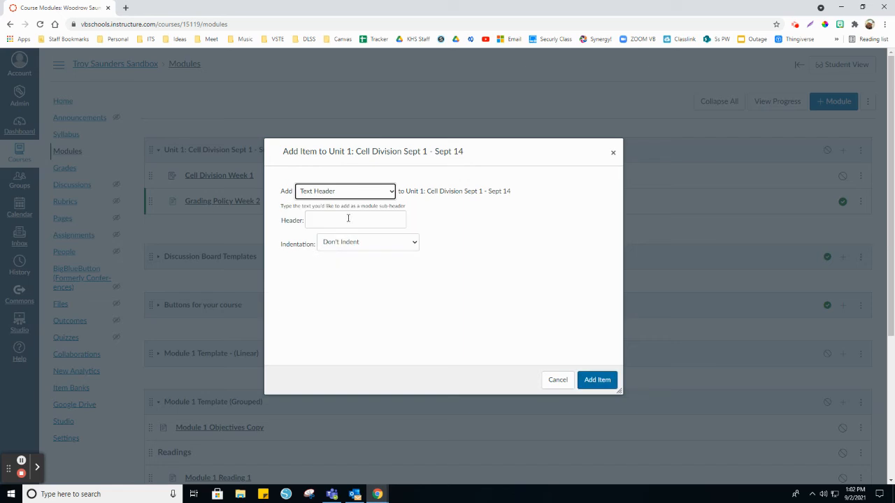
{"action": "left_click", "coordinate": [348, 218]}
{"action": "type", "text": "Week"}
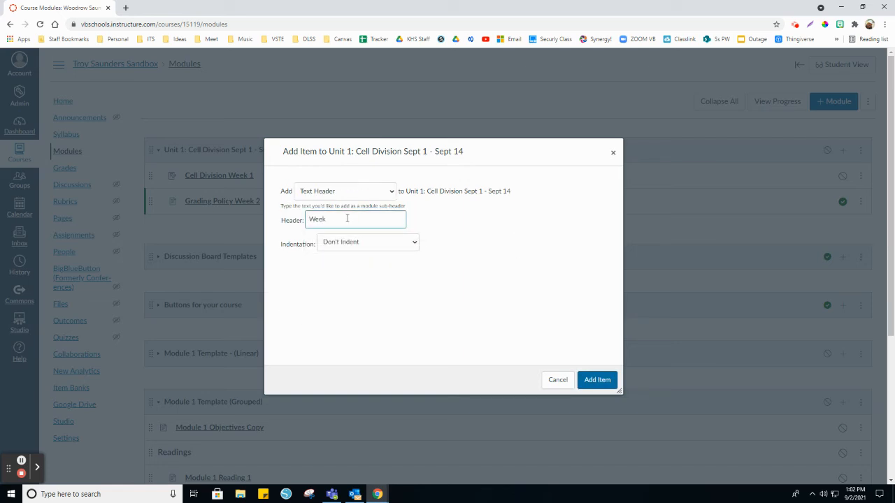
{"action": "key", "text": "BackSpace"}
{"action": "key", "text": "BackSpace"}
{"action": "type", "text": "Cell Division WEek"}
Add the text header indented 1 level and move it above the module's other items.
{"action": "left_click", "coordinate": [416, 244]}
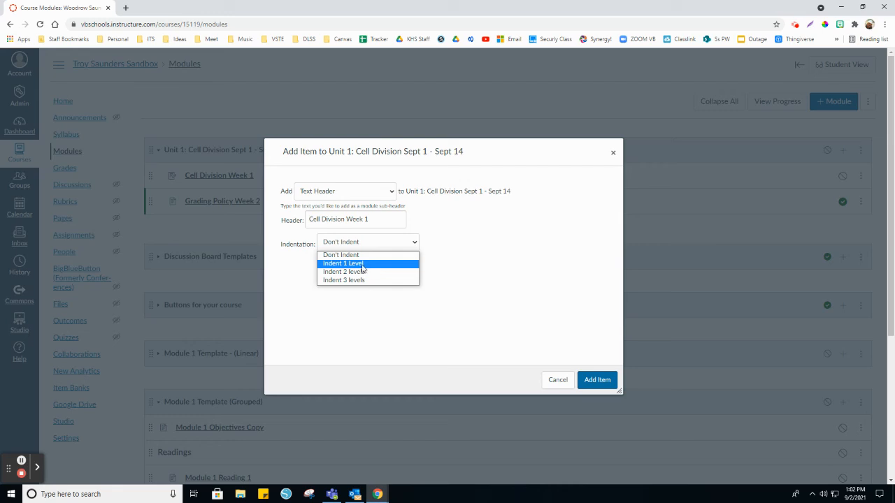
{"action": "left_click", "coordinate": [362, 266]}
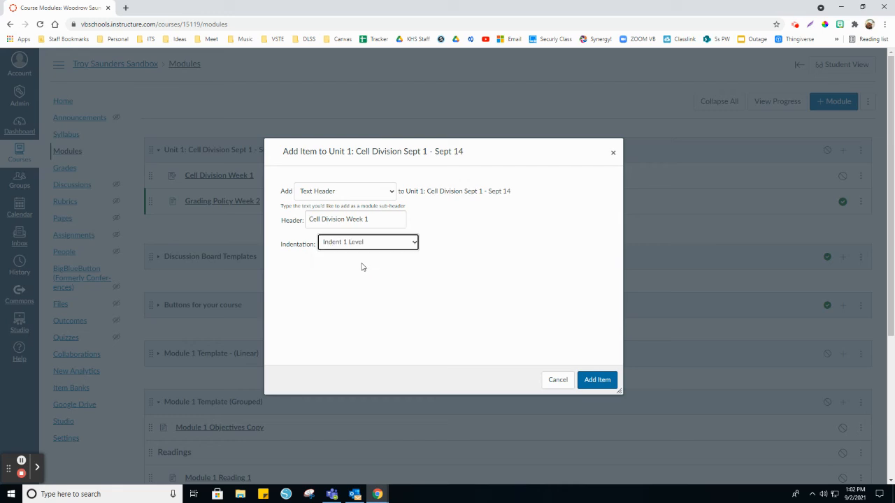
{"action": "left_click", "coordinate": [392, 193]}
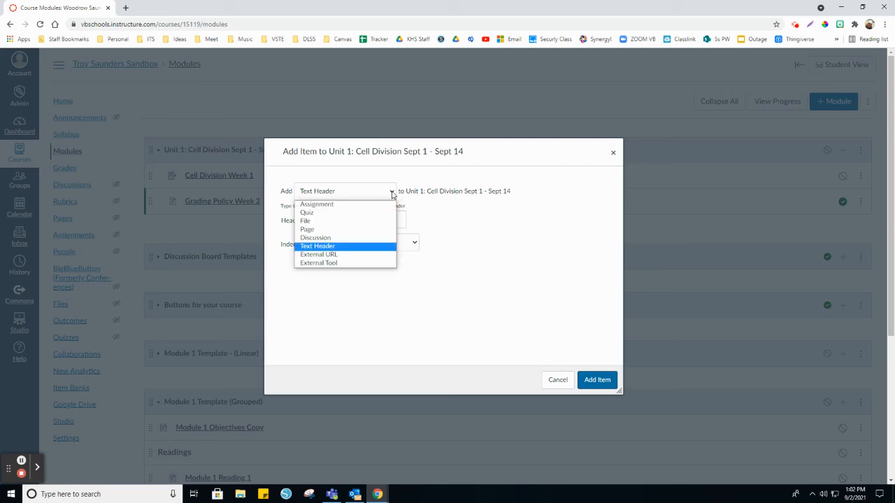
{"action": "left_click", "coordinate": [475, 221]}
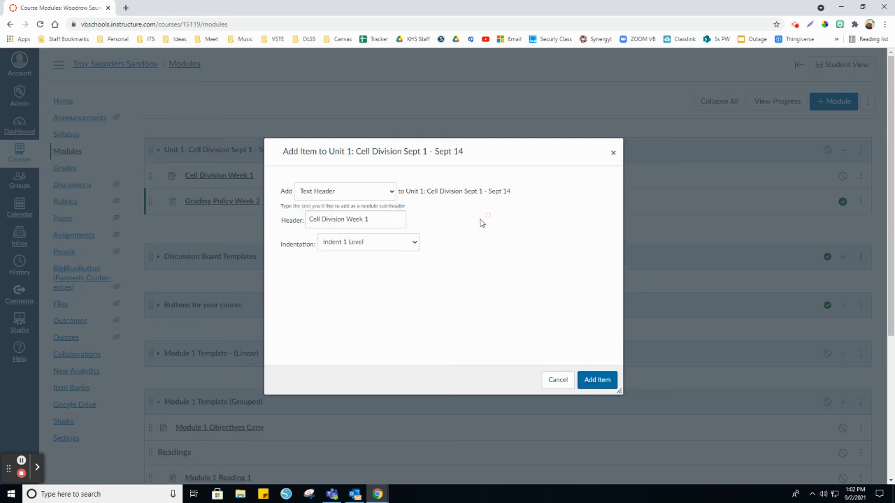
{"action": "left_click", "coordinate": [597, 383]}
{"action": "left_click", "coordinate": [596, 383]}
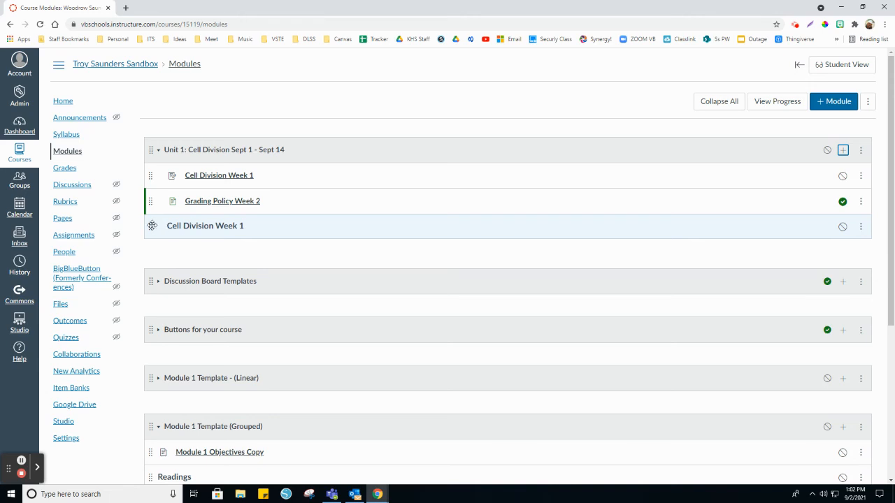
{"action": "left_click_drag", "start_coordinate": [151, 227], "coordinate": [149, 168]}
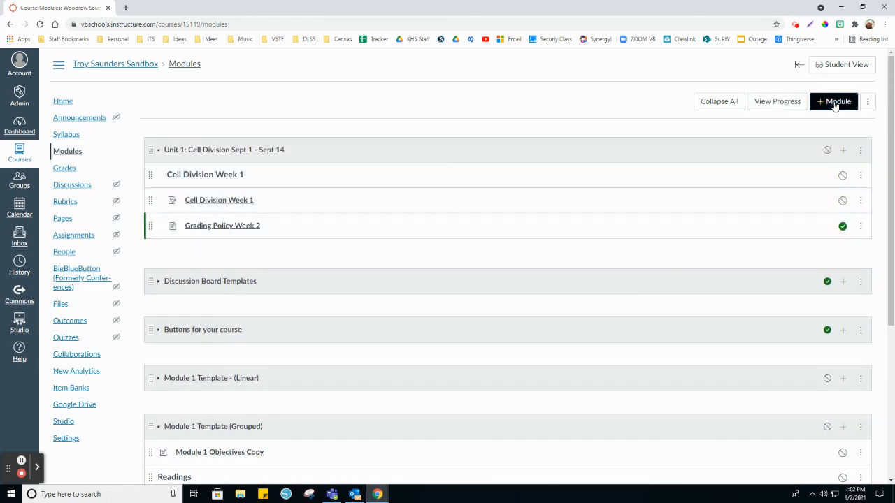
Add a text header named "Cell Division Week 2" to the module and move it above Grading Policy Week 2.
{"action": "left_click", "coordinate": [843, 151]}
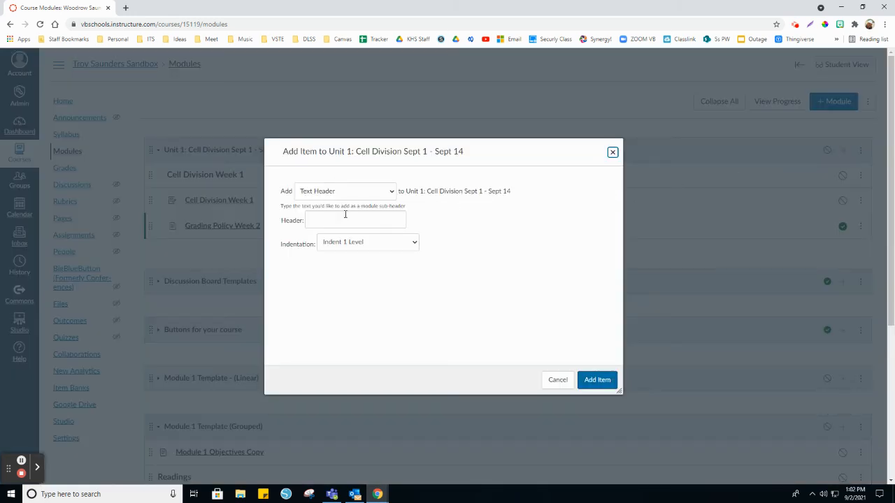
{"action": "left_click", "coordinate": [345, 218]}
{"action": "type", "text": "Cell Division Week"}
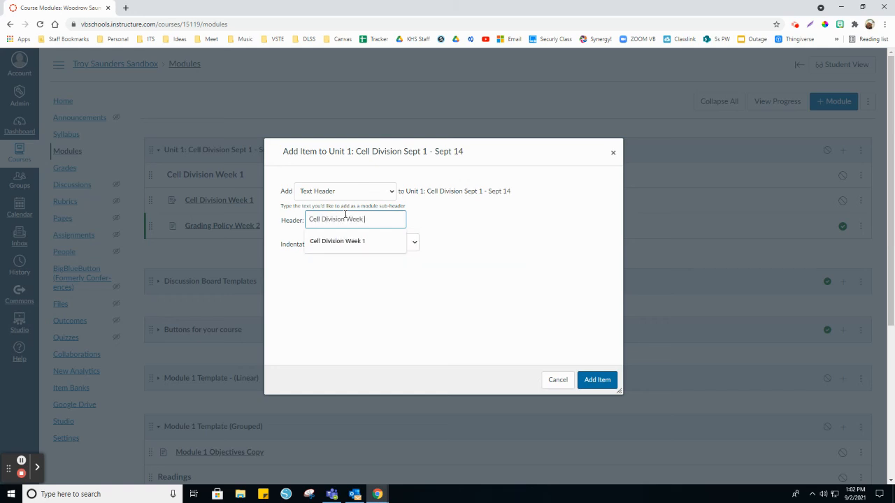
{"action": "type", "text": " 2"}
{"action": "left_click", "coordinate": [595, 381]}
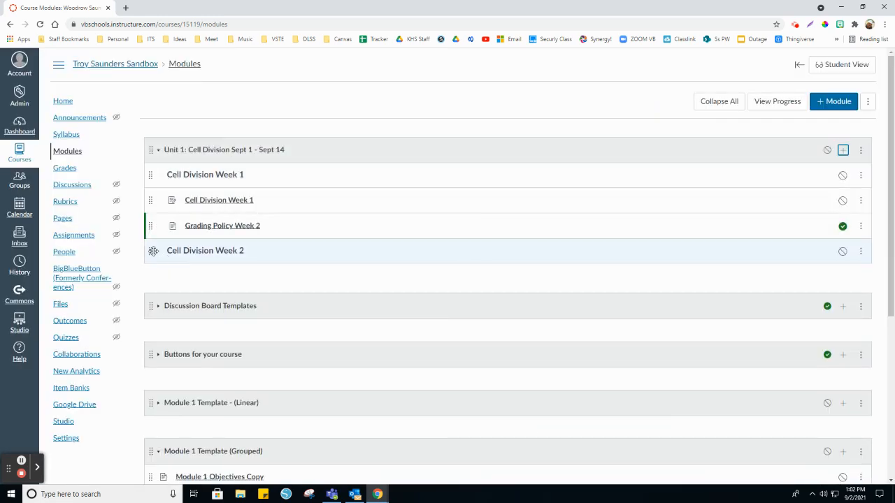
{"action": "left_click_drag", "start_coordinate": [153, 250], "coordinate": [156, 225]}
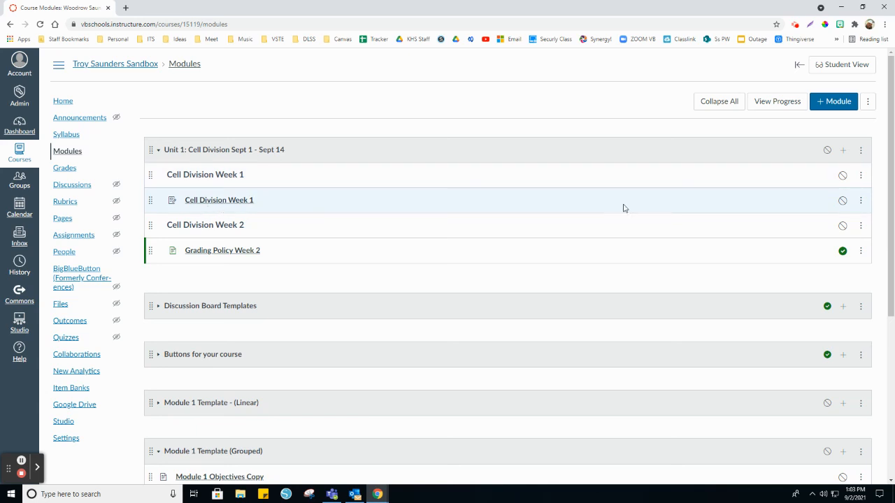
Increase the indent of the Cell Division Week 1 assignment and the Grading Policy Week 2 page by one level.
{"action": "left_click", "coordinate": [861, 201]}
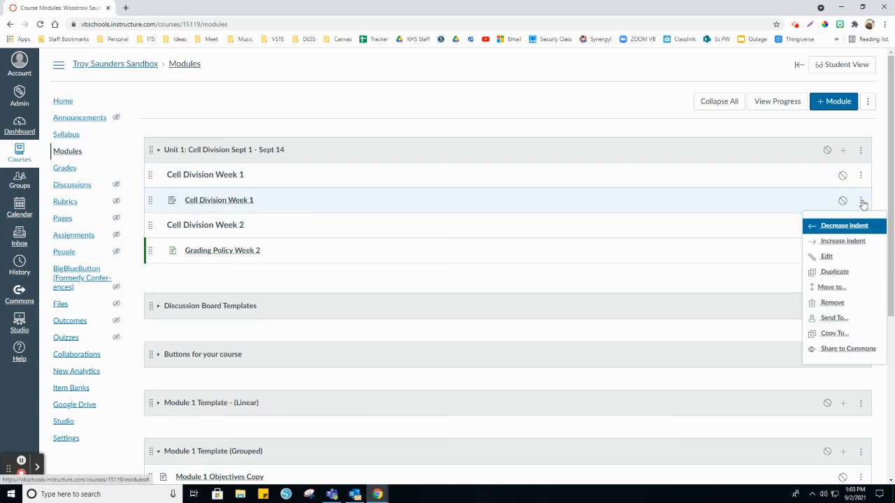
{"action": "left_click", "coordinate": [847, 242]}
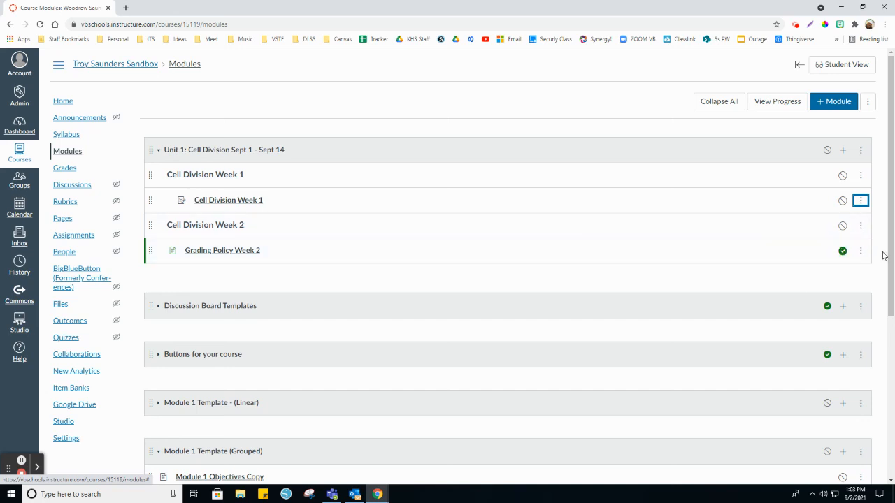
{"action": "left_click", "coordinate": [860, 251]}
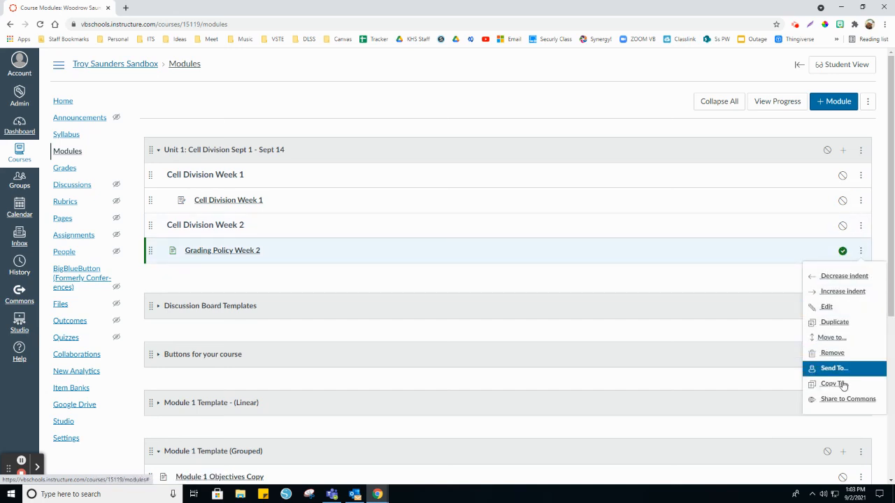
{"action": "left_click", "coordinate": [836, 291]}
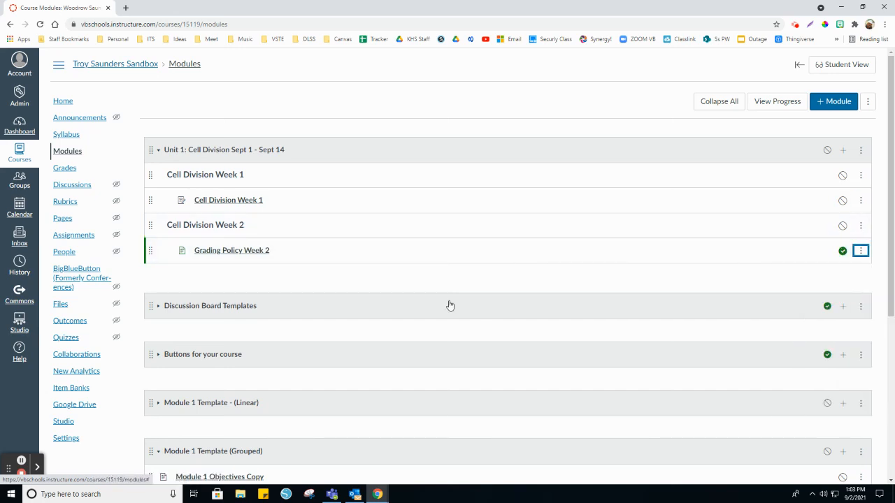